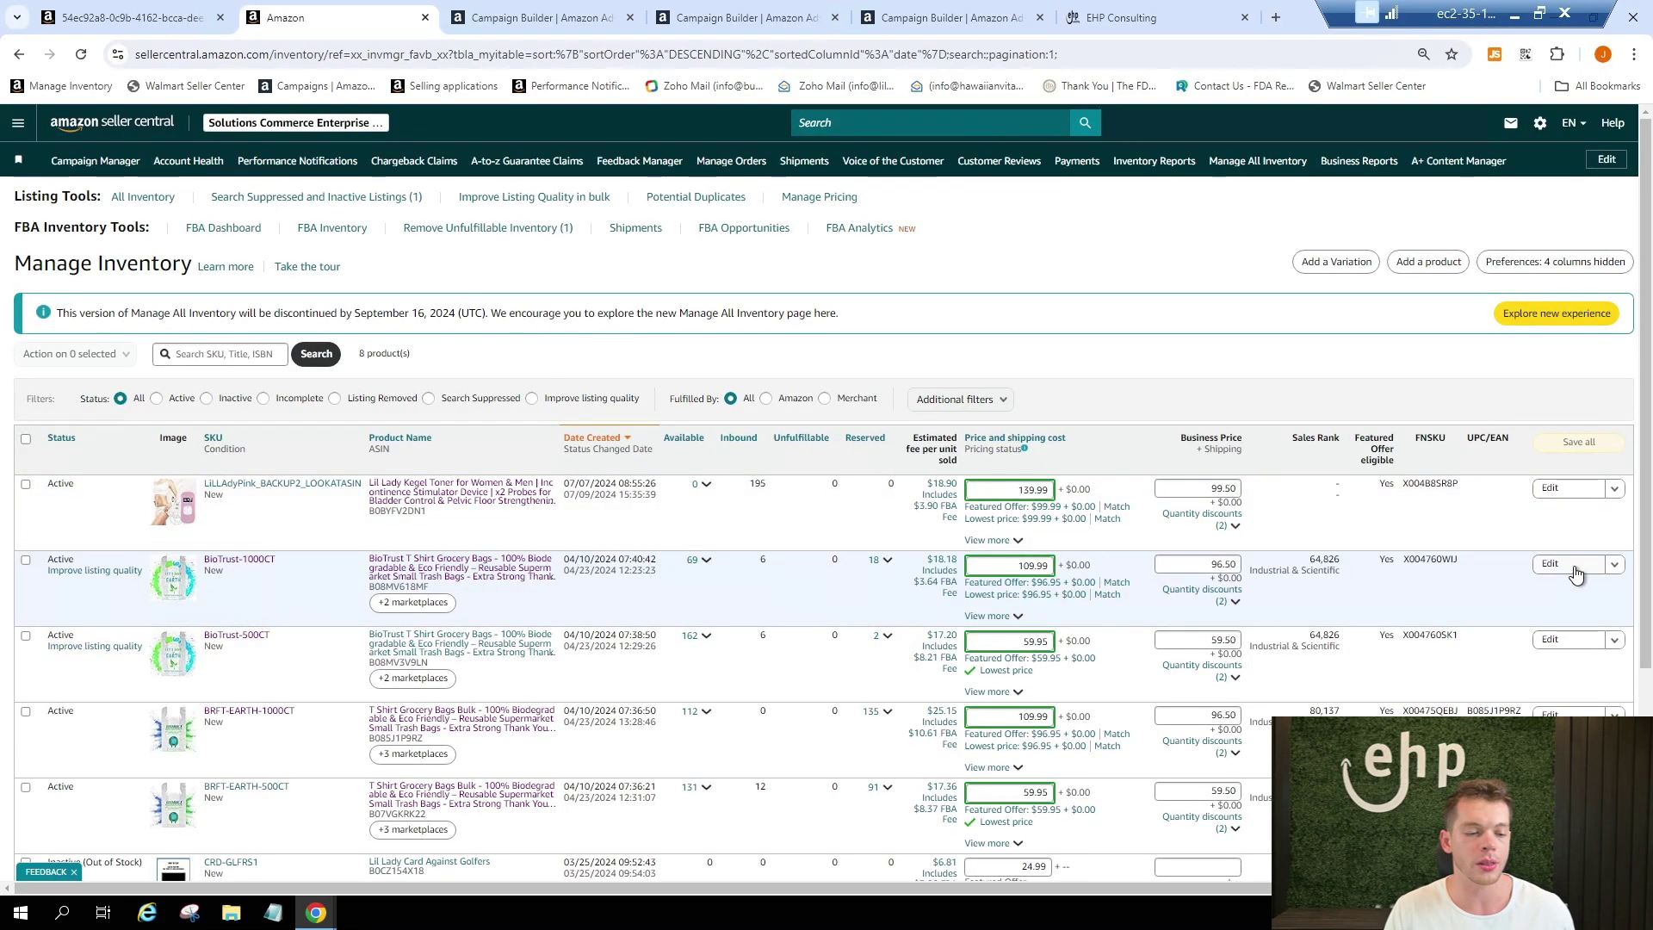
# Step: Edit the BioTrust-1000CT listing and go to its Sale Price on the Offer tab
pyautogui.click(1573, 568)
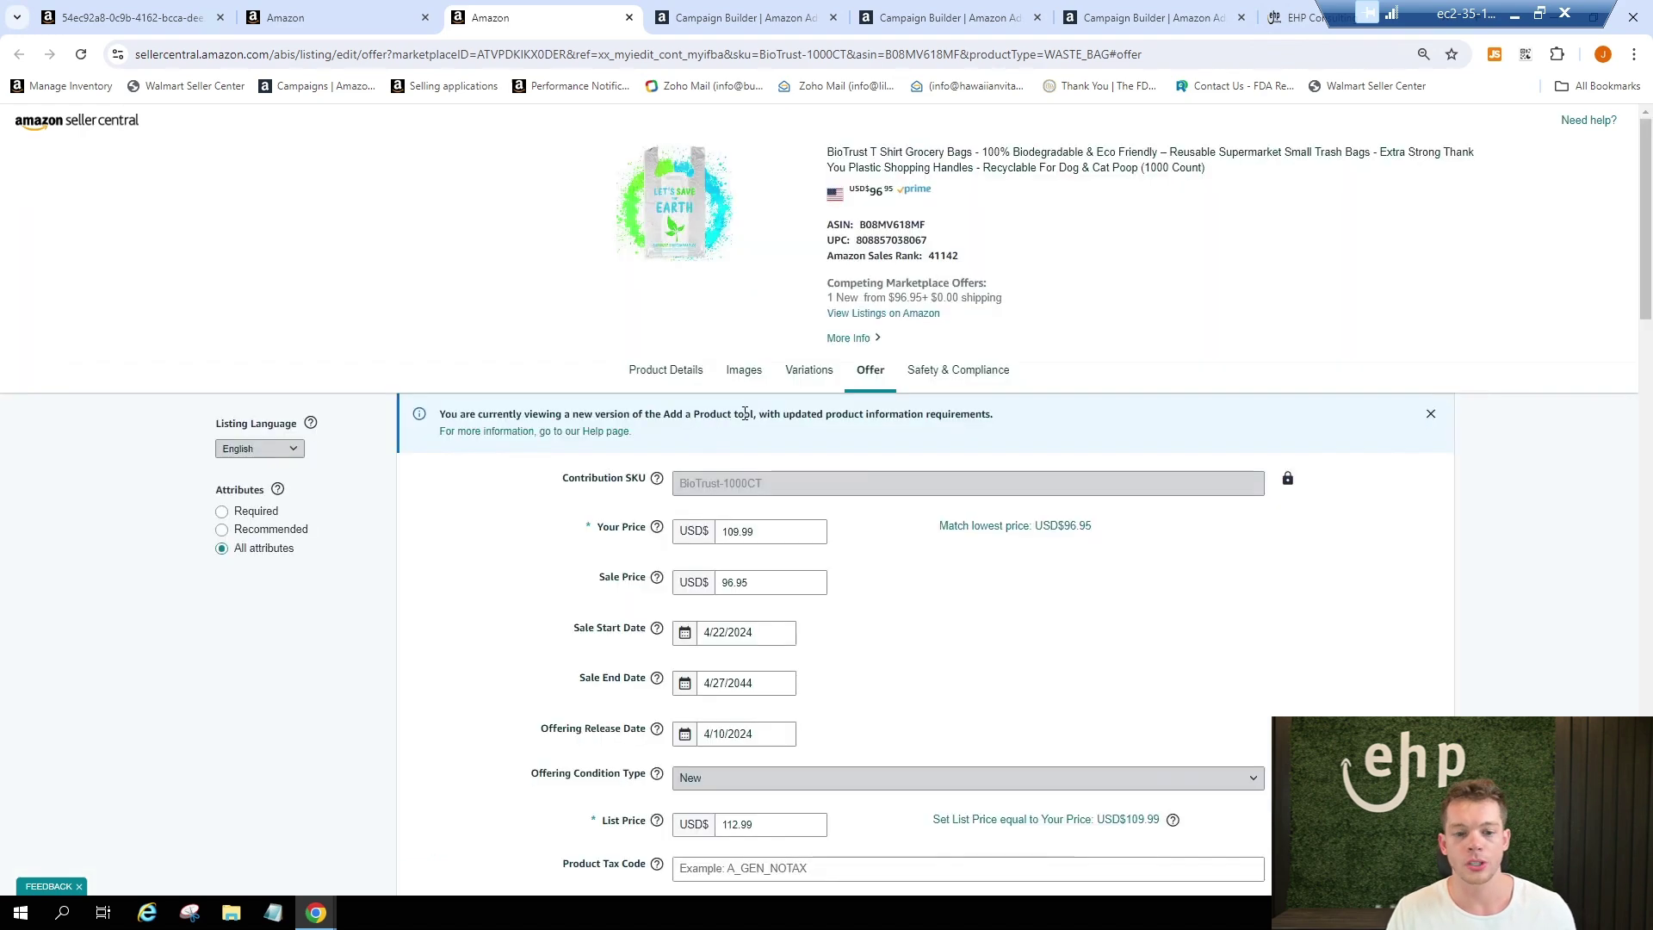
pyautogui.scroll(-2, 839, 555)
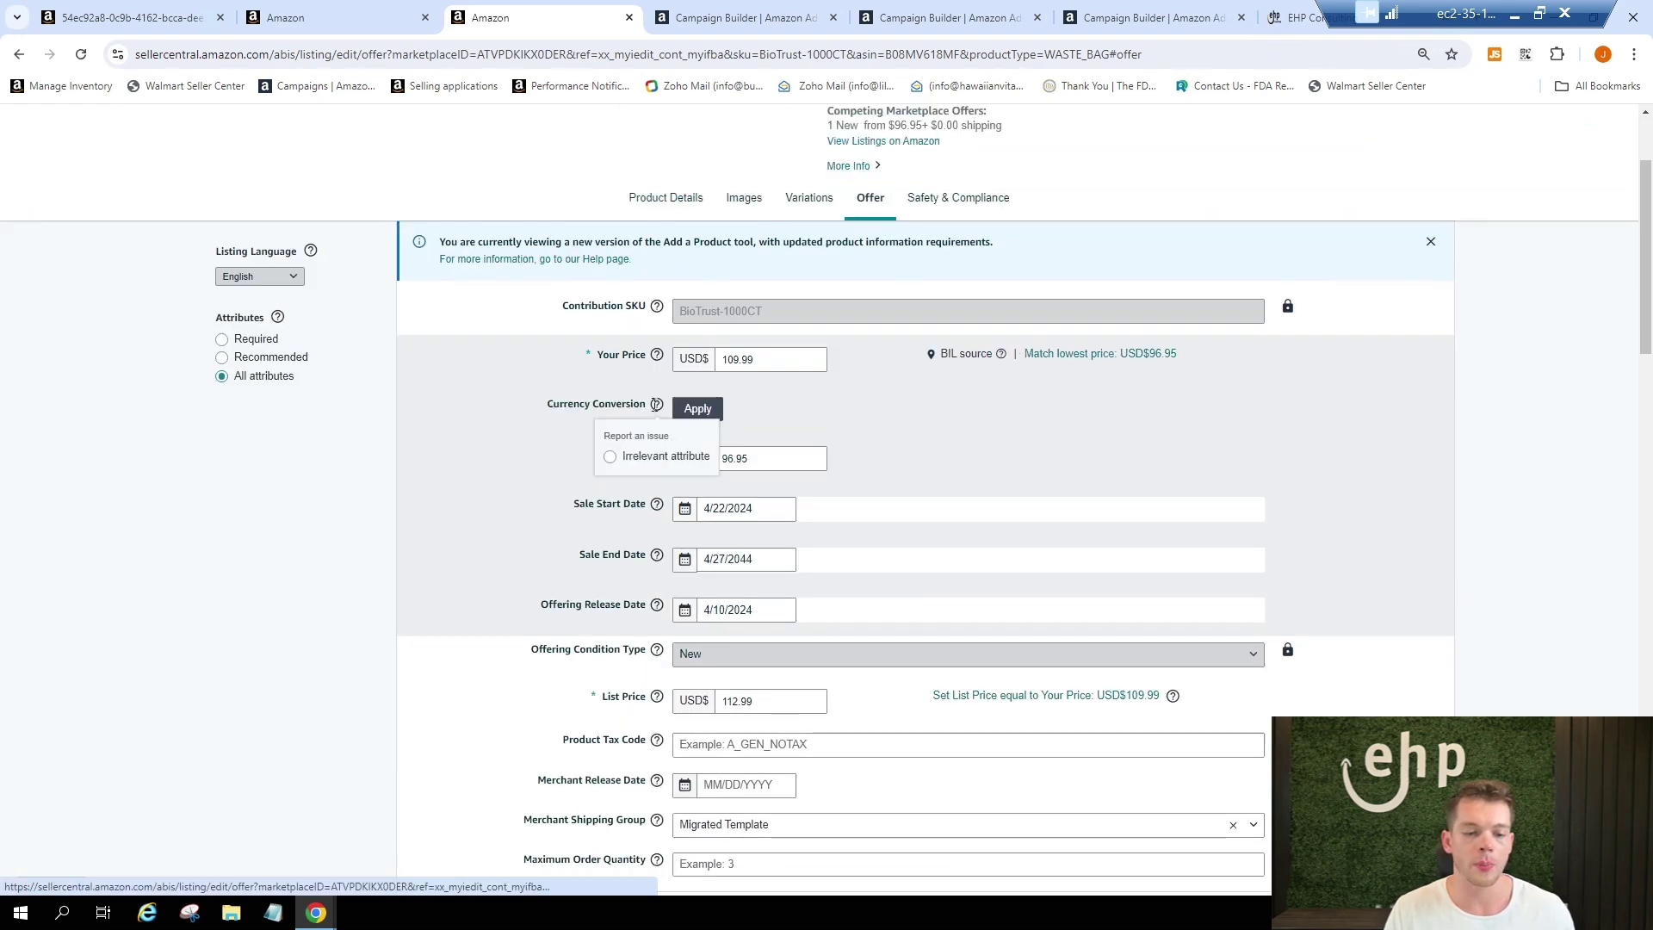
pyautogui.click(733, 459)
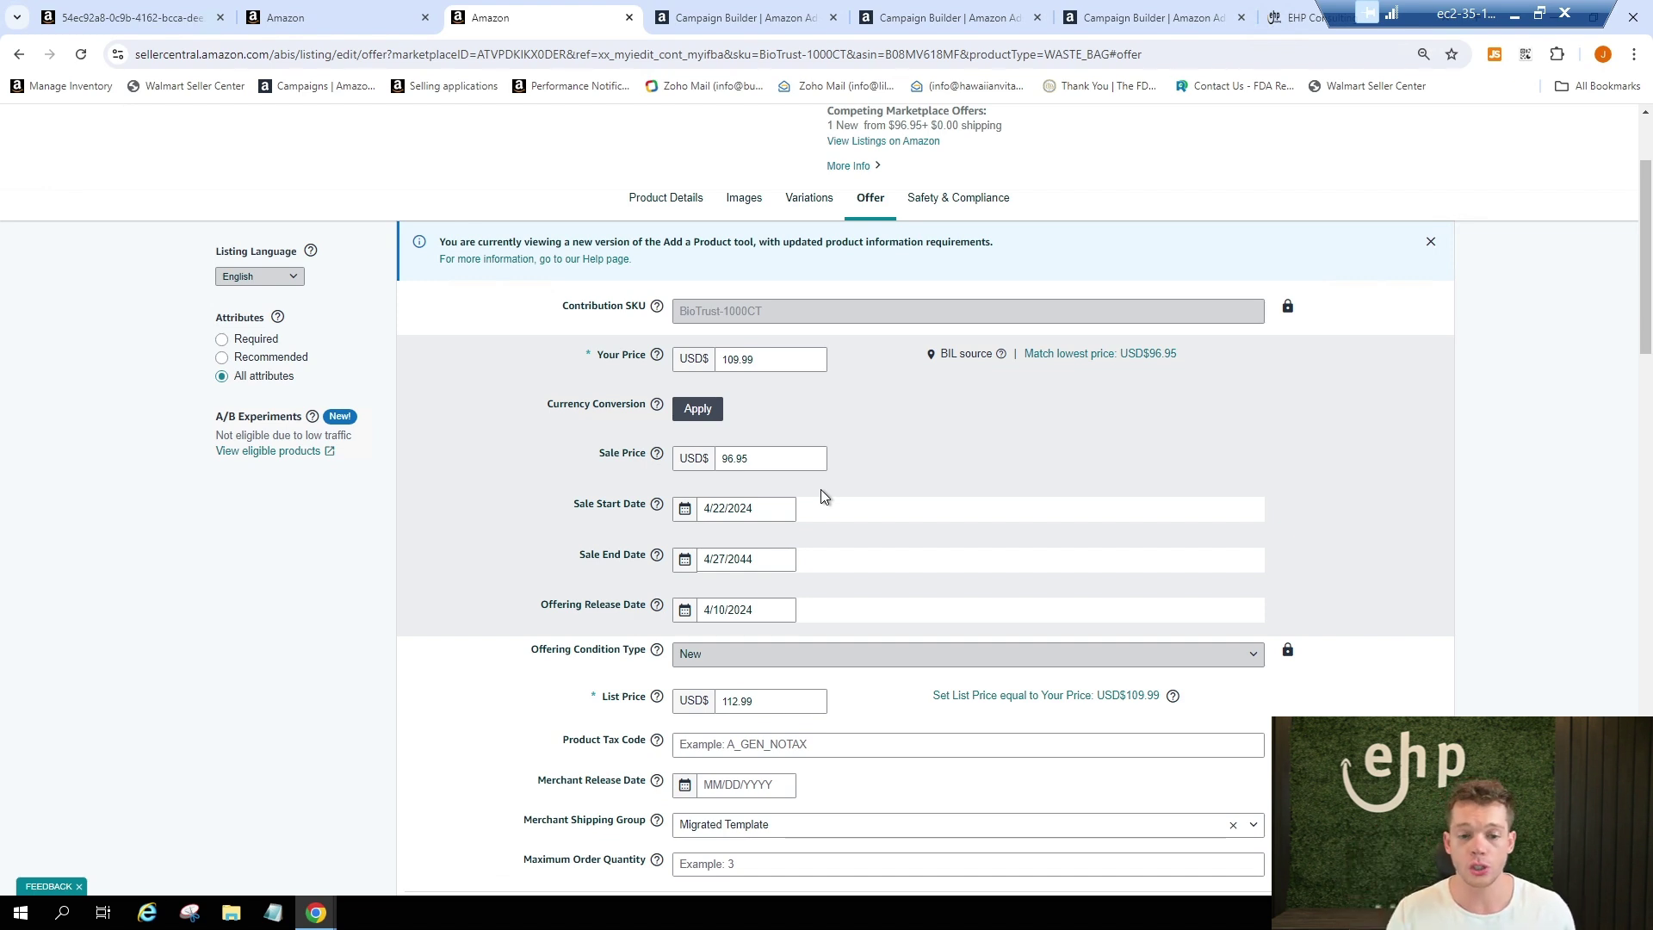
# Step: Select the current 96.95 value in the BioTrust-1000CT Sale Price field
pyautogui.click(793, 461)
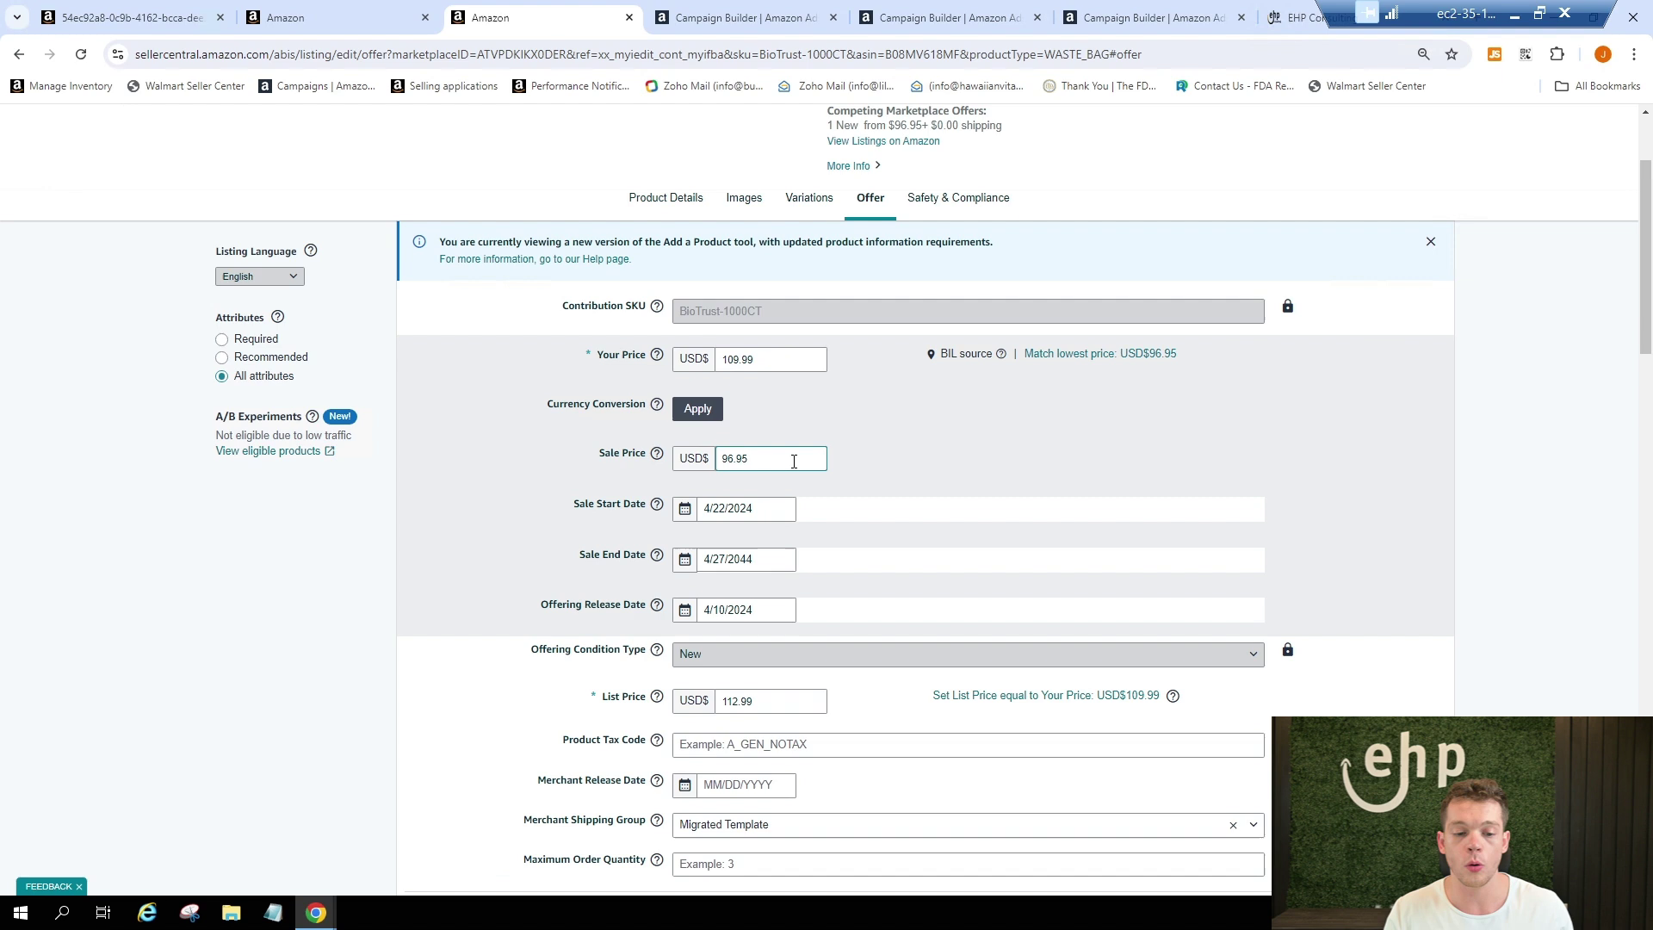
pyautogui.doubleClick(794, 461)
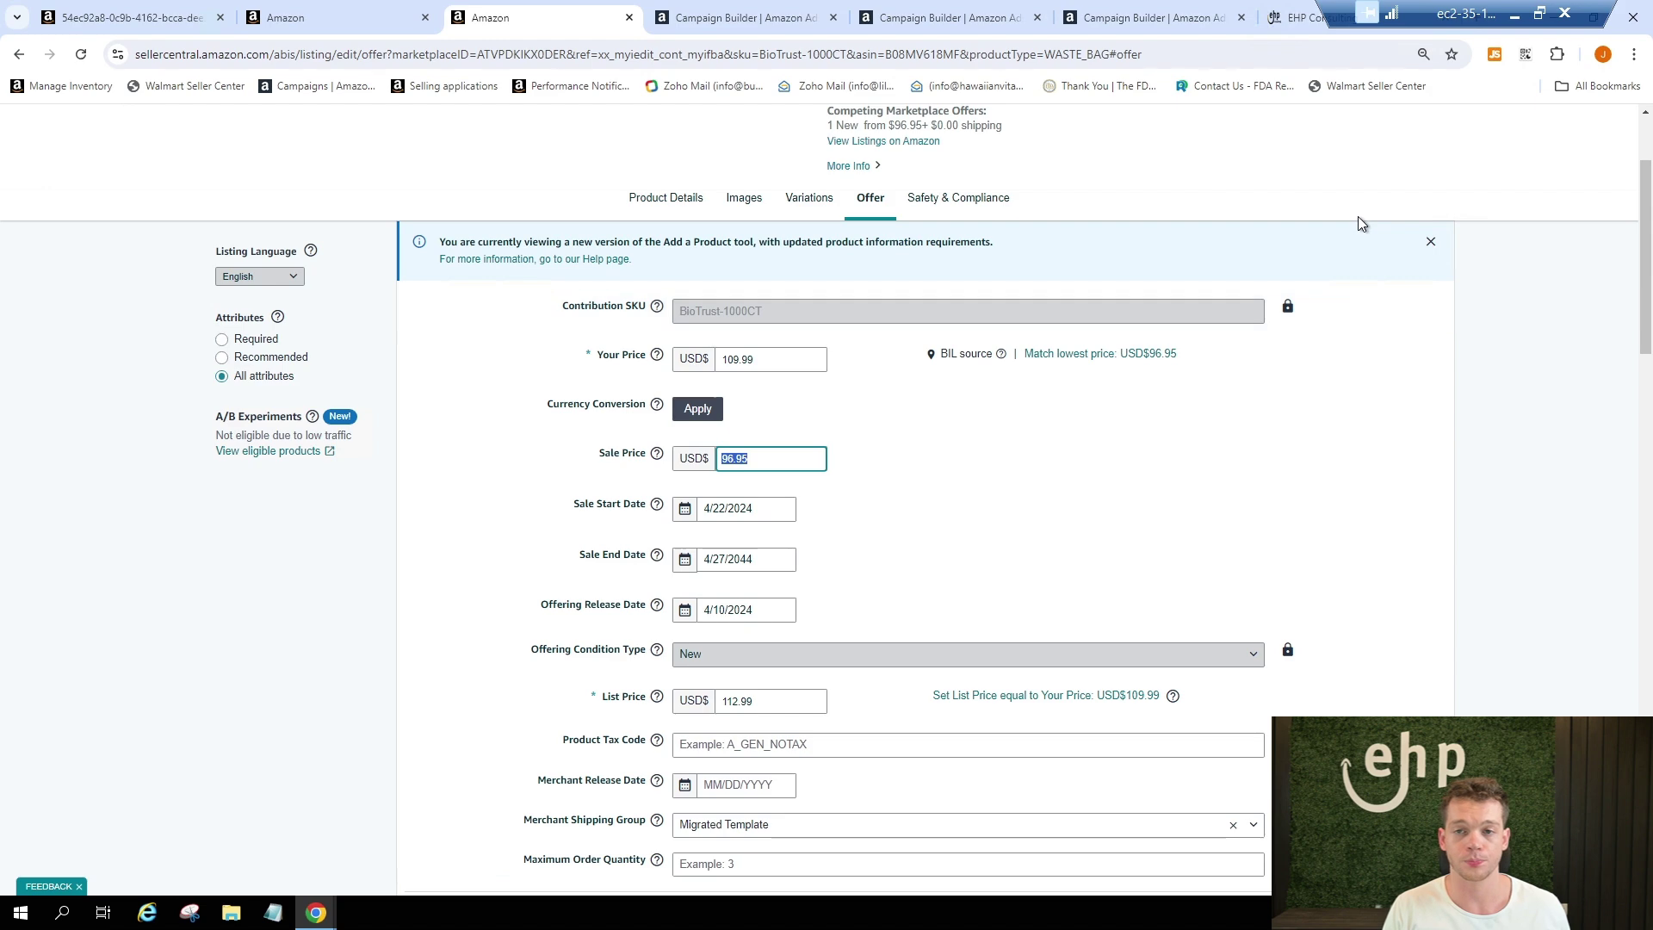
# Step: Go from Manage Inventory to Advertising > Price Discounts to view past campaigns
pyautogui.click(277, 19)
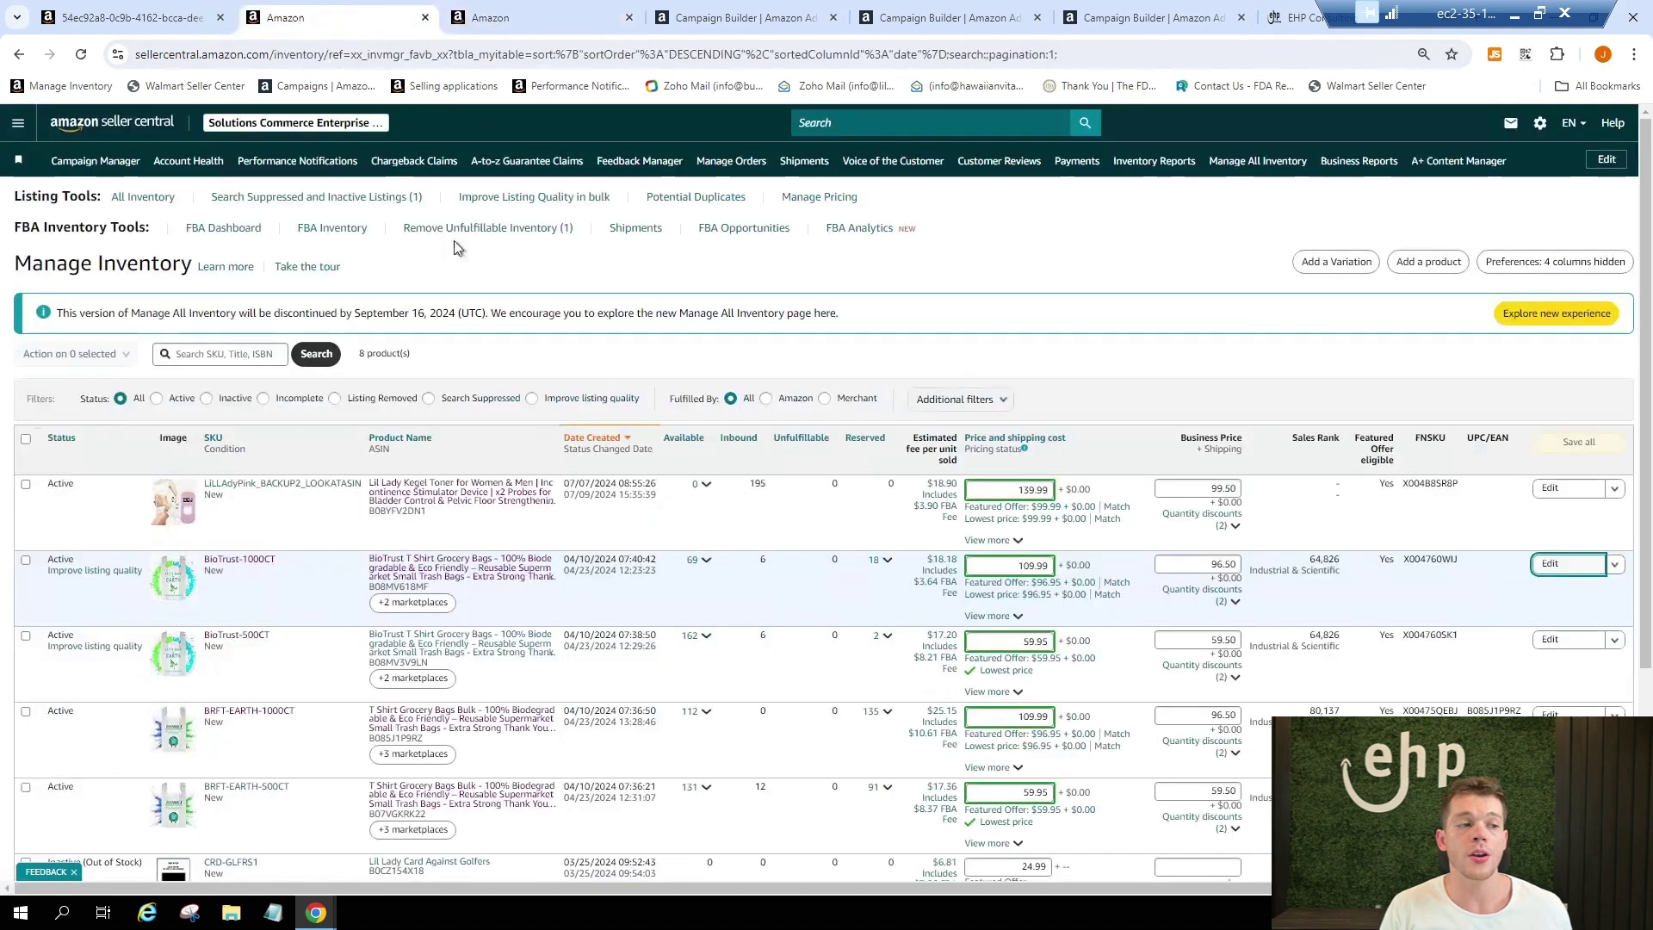
pyautogui.click(26, 127)
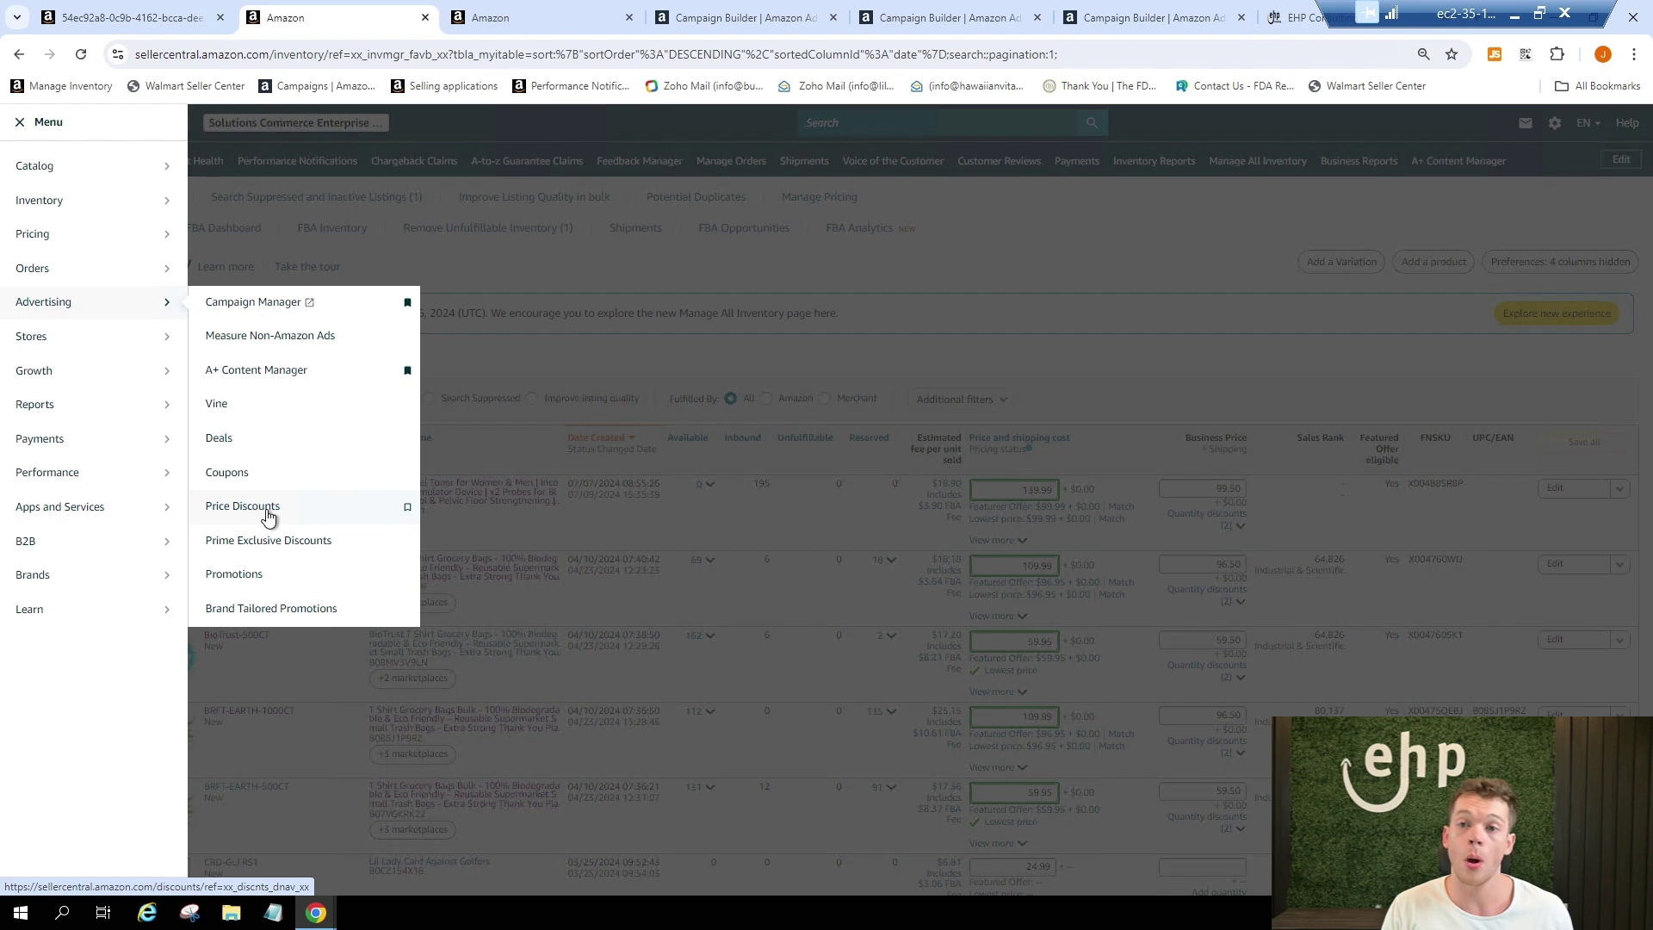
pyautogui.click(267, 511)
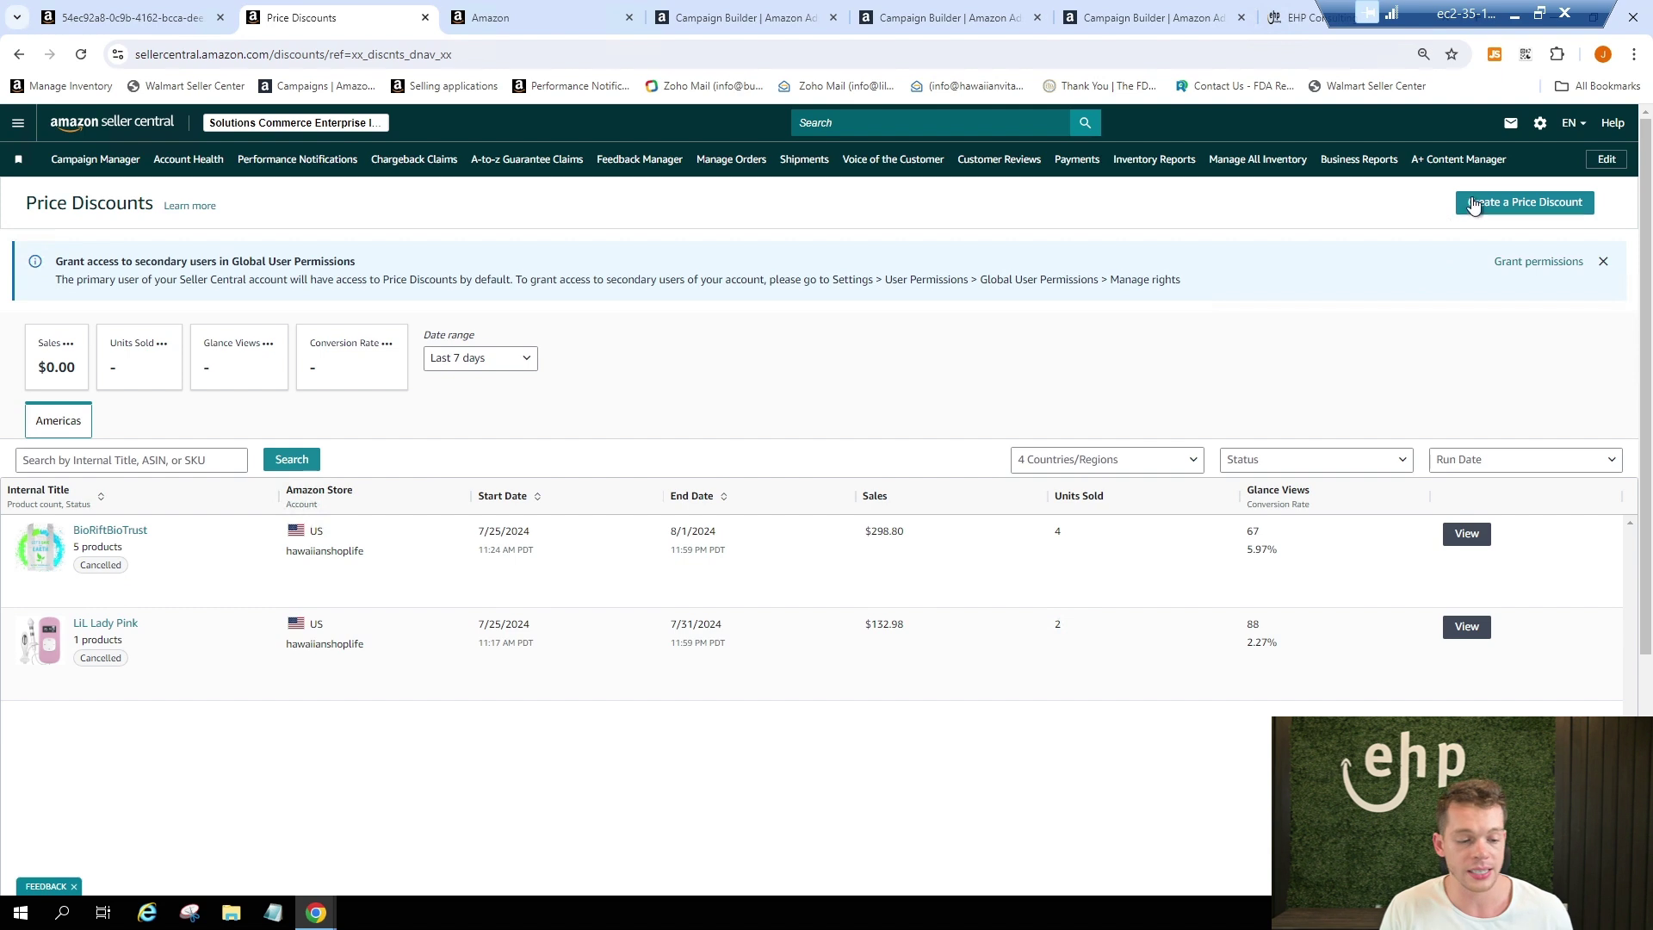
# Step: Create a new price discount and check the Amazon store list without choosing one
pyautogui.click(1518, 211)
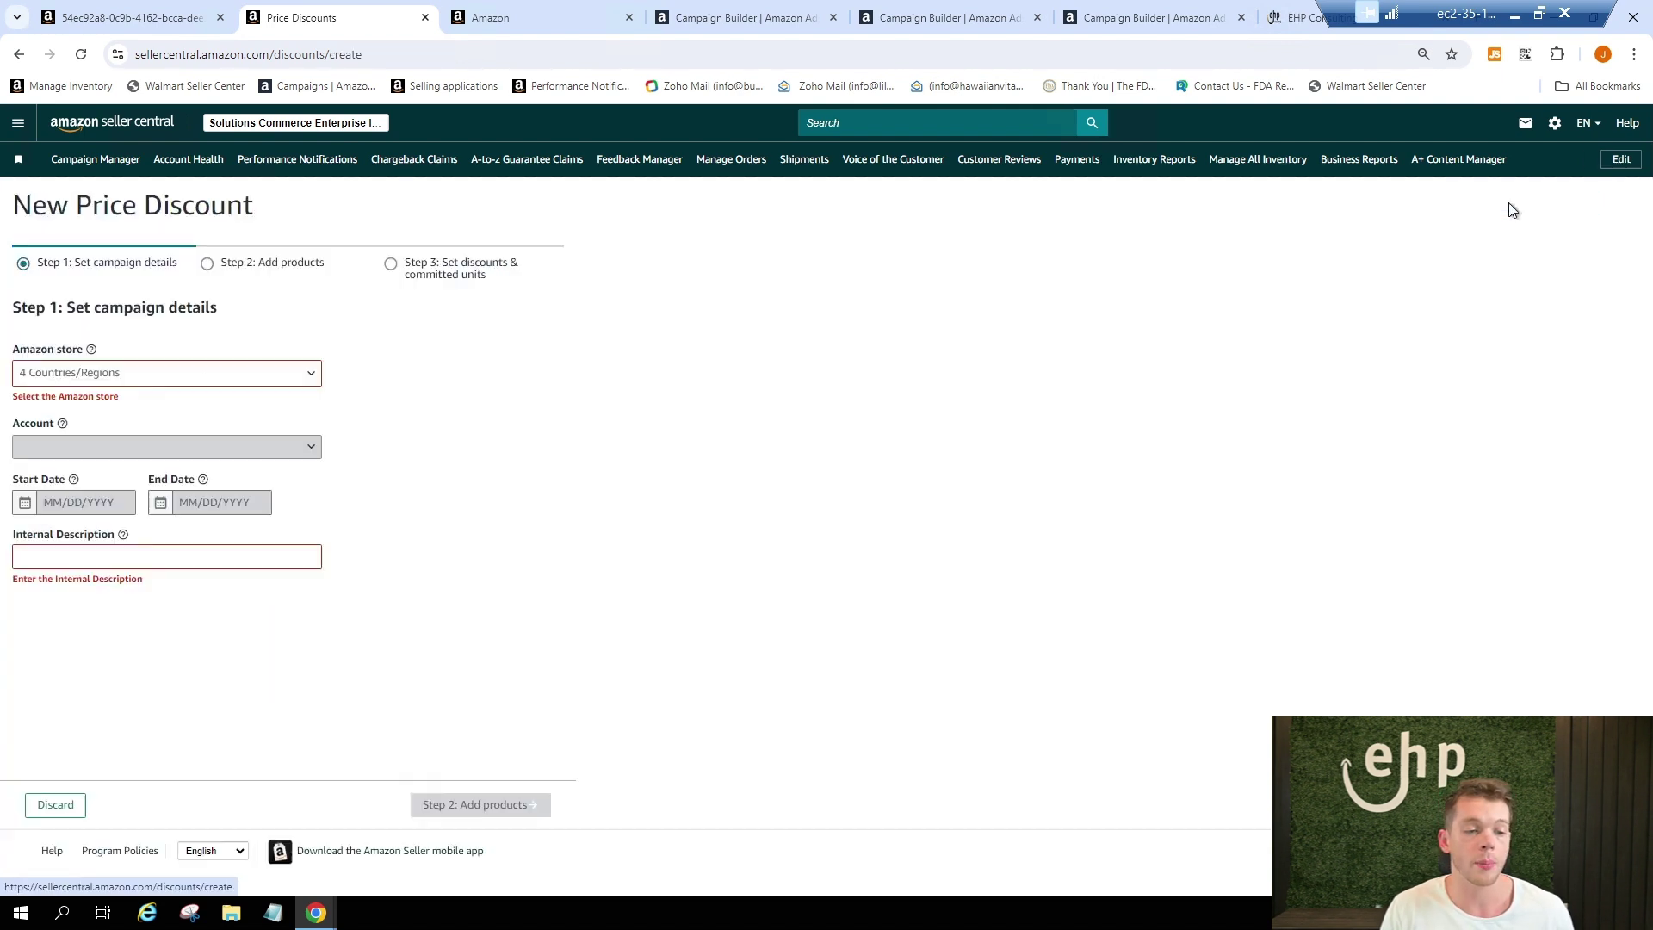
pyautogui.click(155, 374)
pyautogui.click(175, 353)
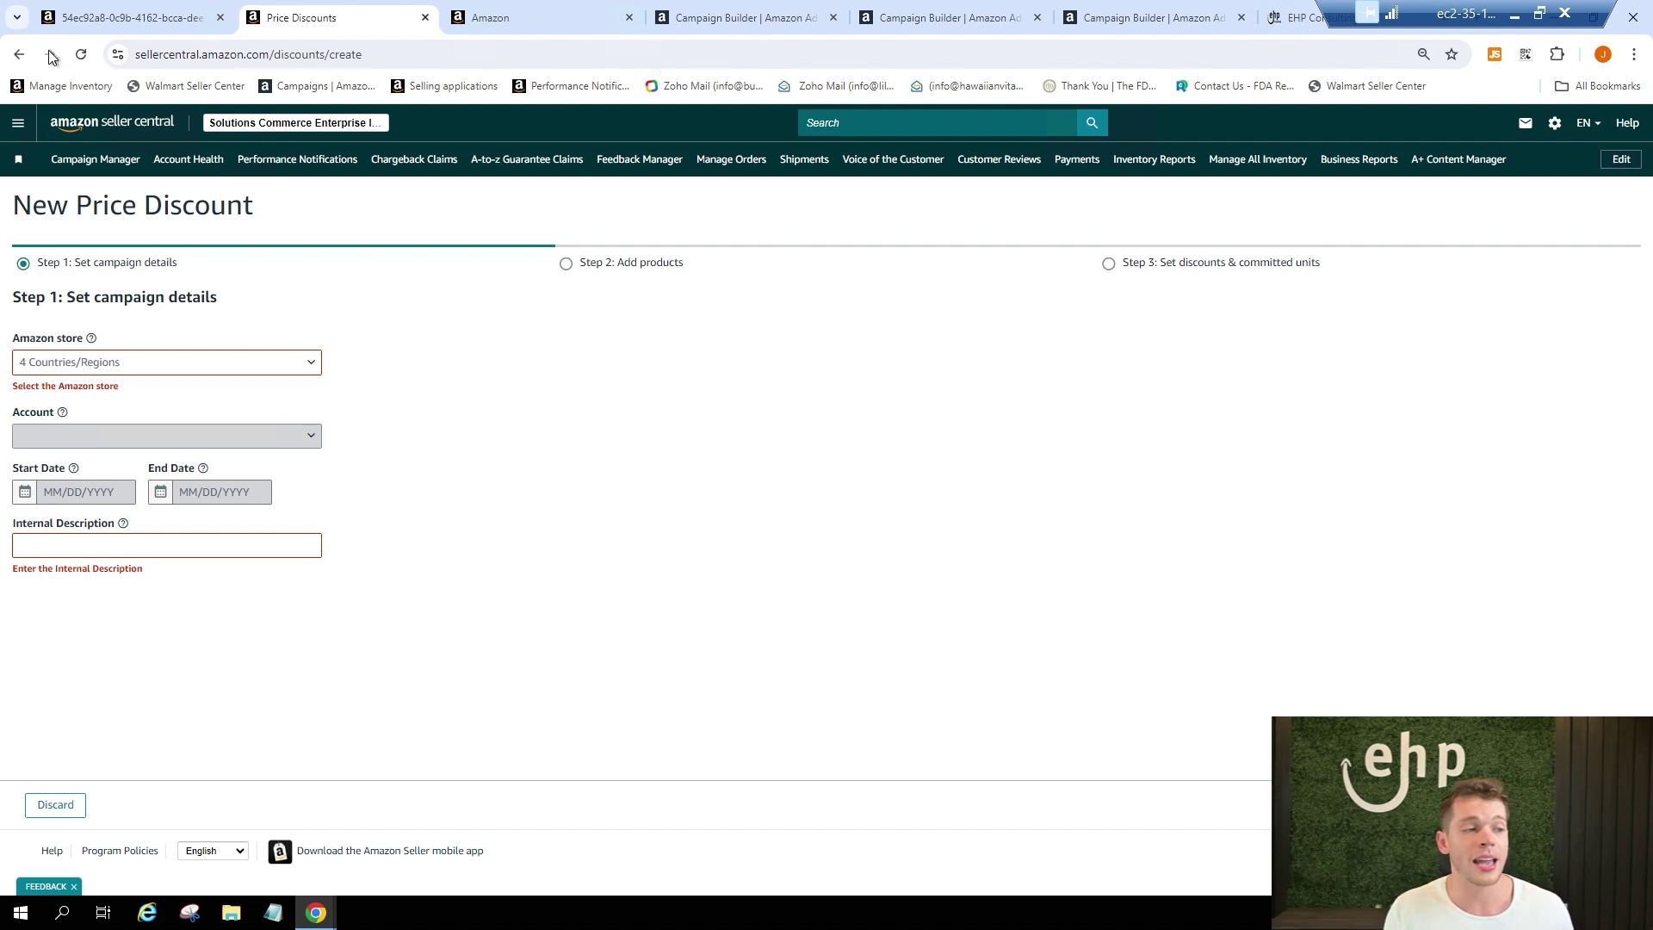
# Step: Go back to the Price Discounts list and highlight LiL Lady Pink's $132.98 sales
pyautogui.click(21, 55)
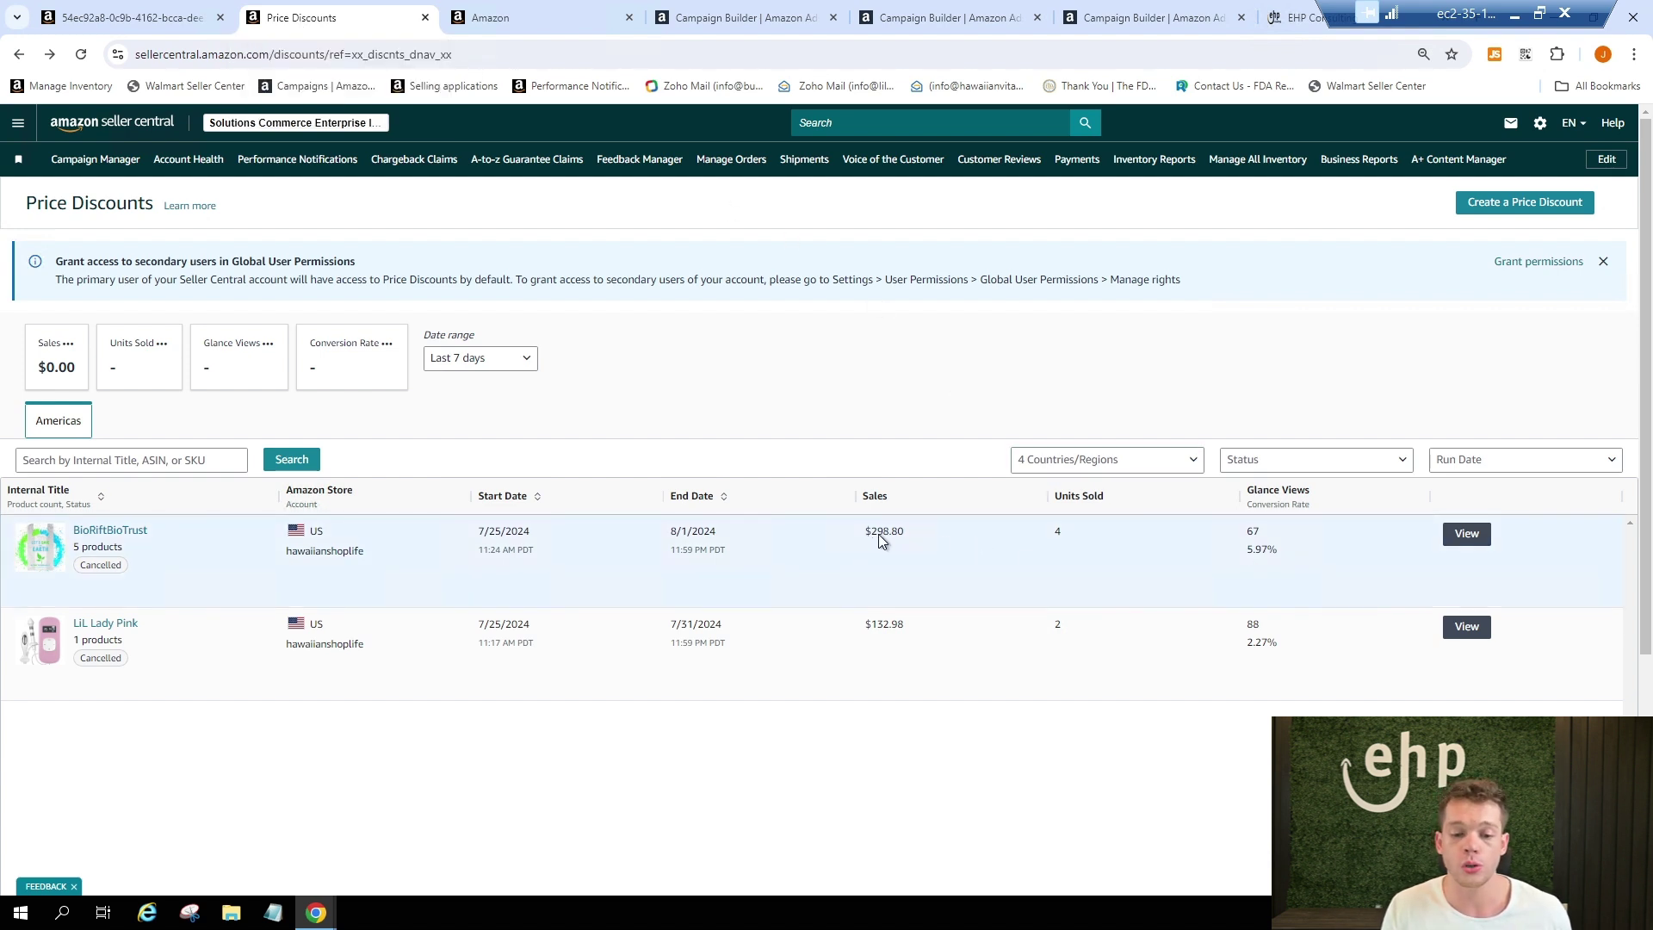
pyautogui.doubleClick(879, 629)
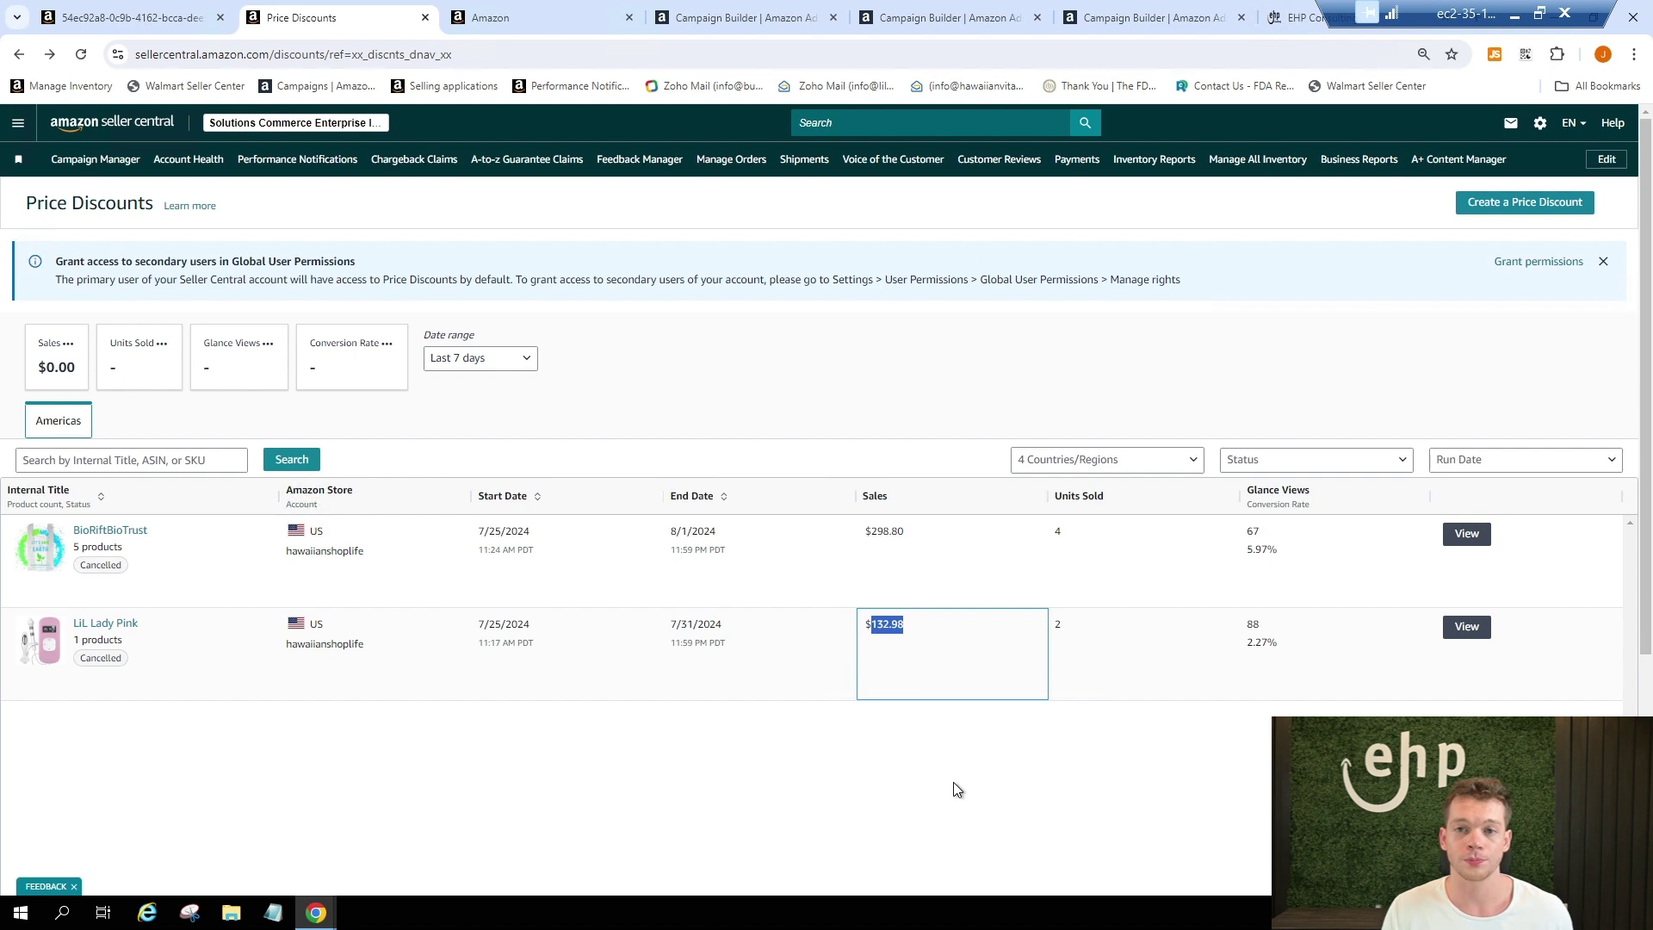
# Step: Close the image-guide sign-up popup on the EHP Consulting website
pyautogui.click(1298, 10)
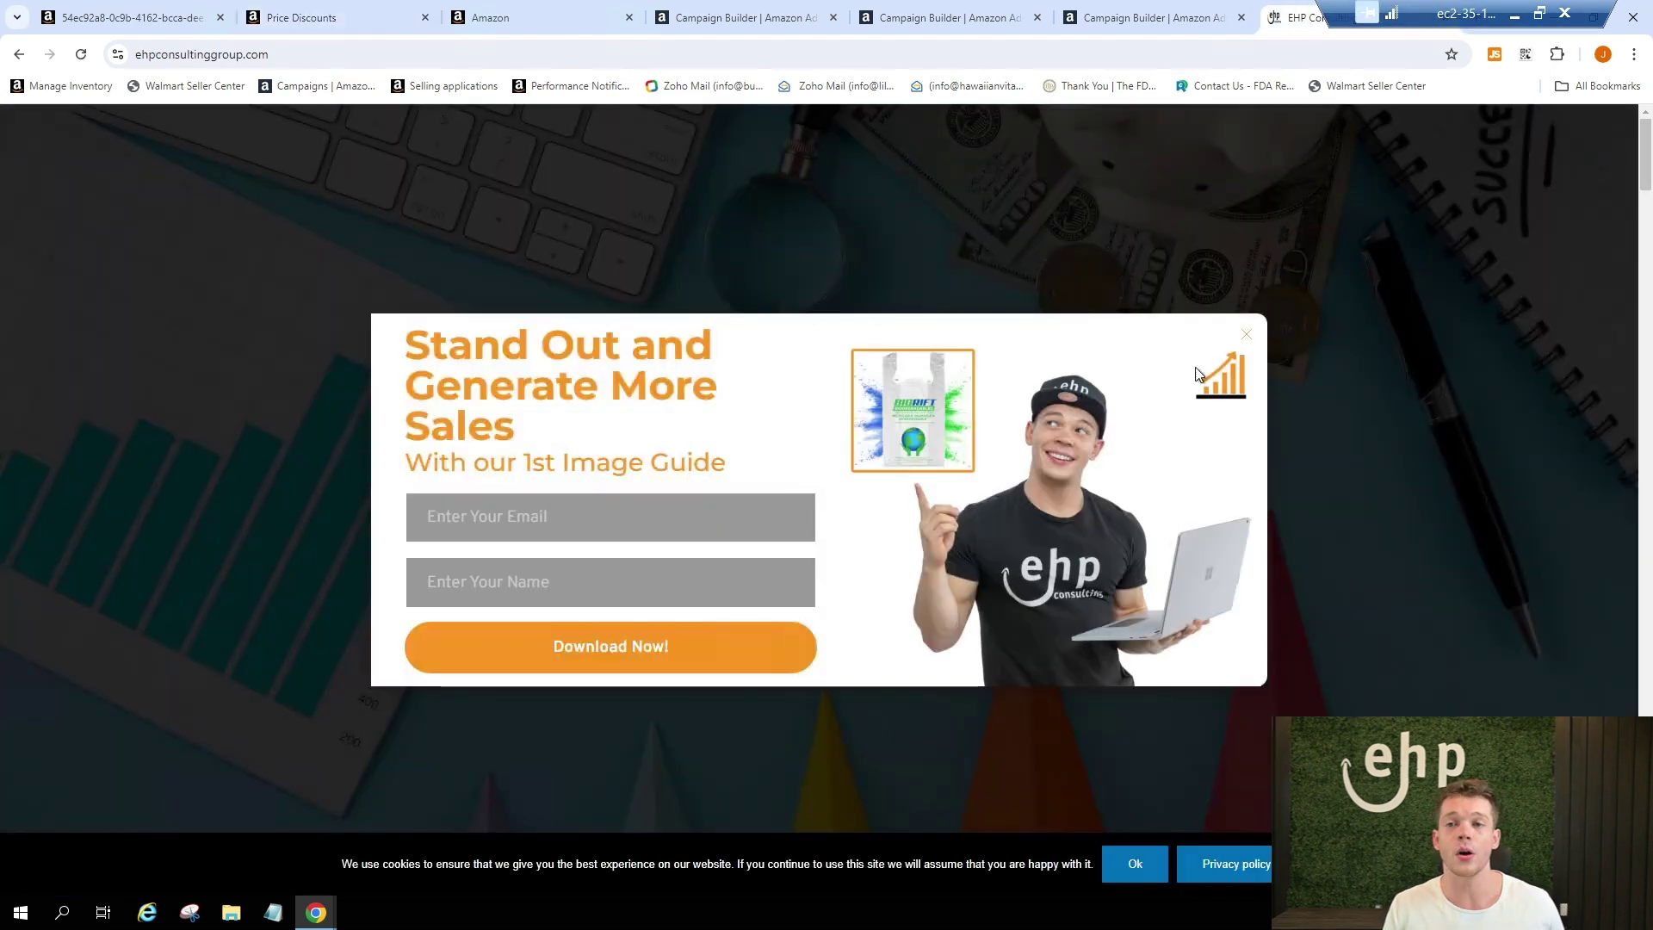
pyautogui.click(1243, 337)
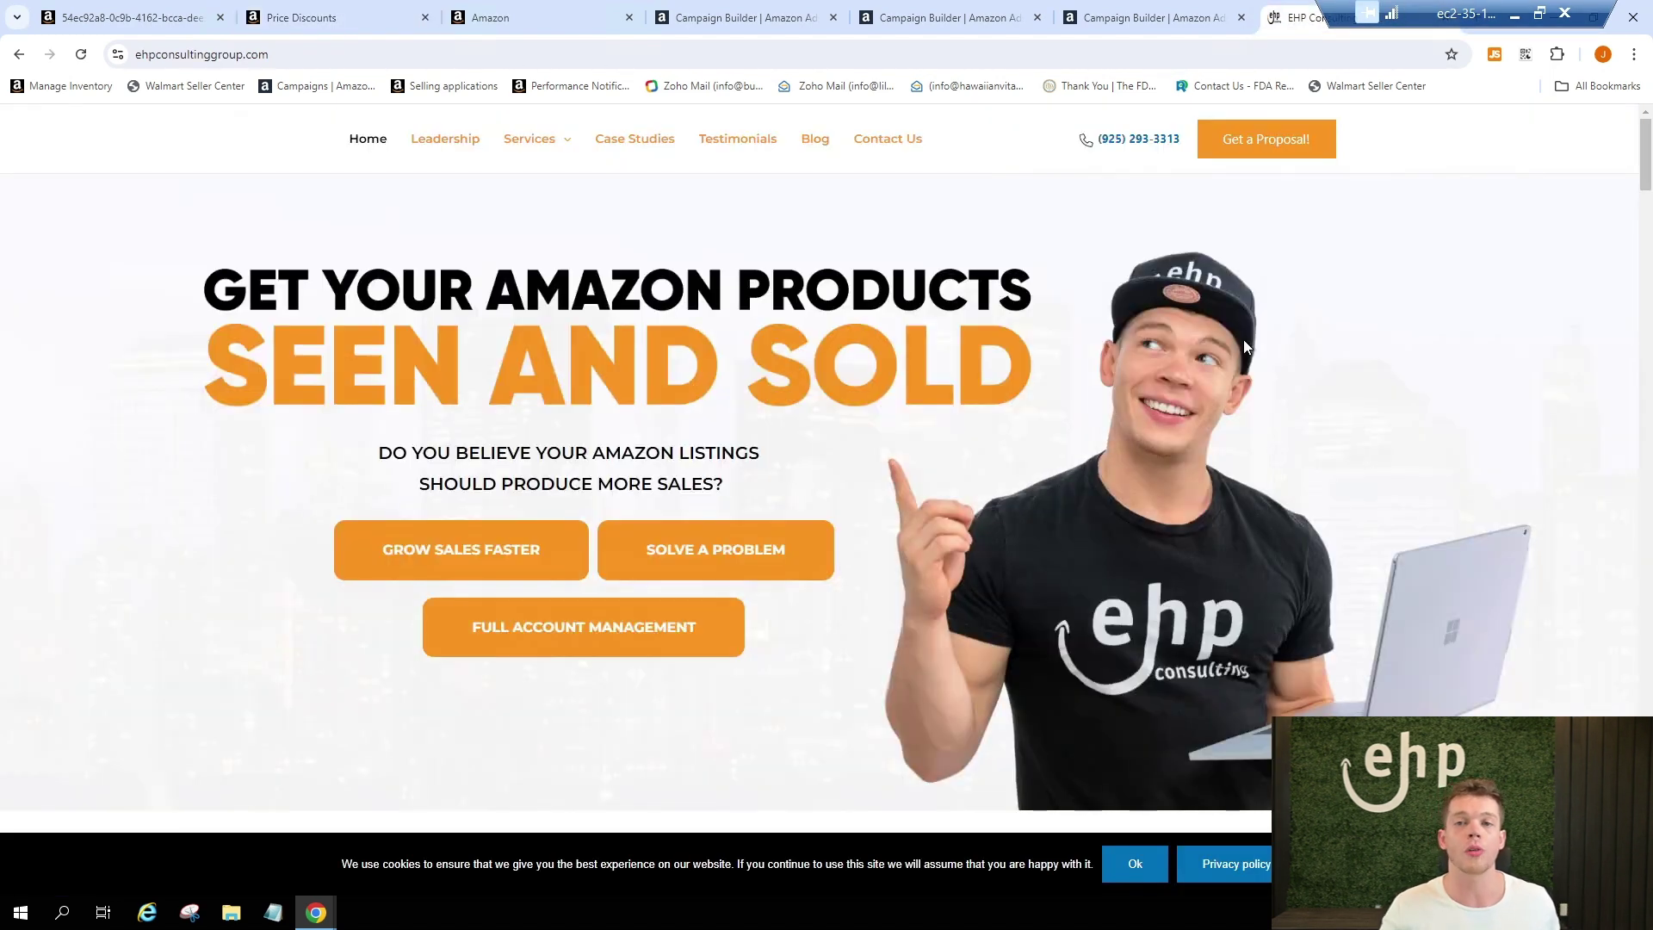